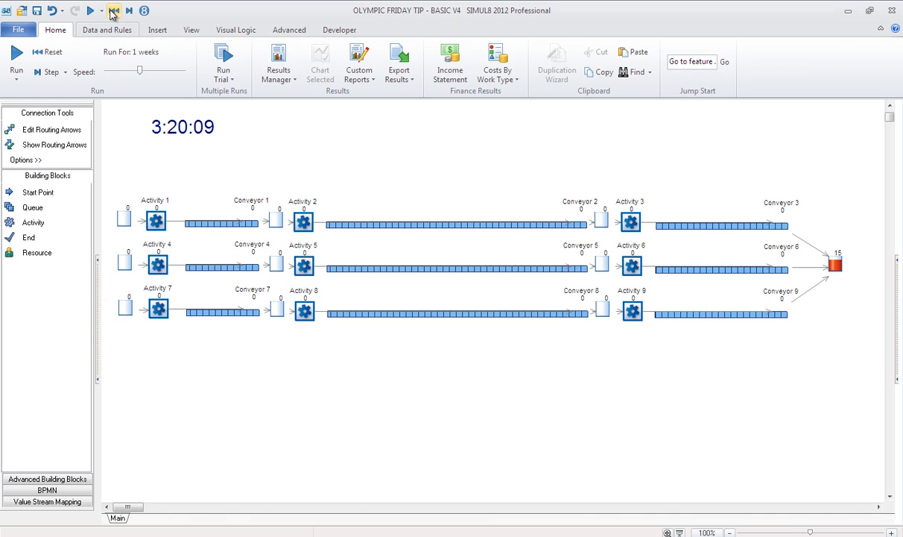
# - Reset the simulation and set Activity 1's work item on exit image to SwimRed.bmp from the image library
pyautogui.click(114, 10)
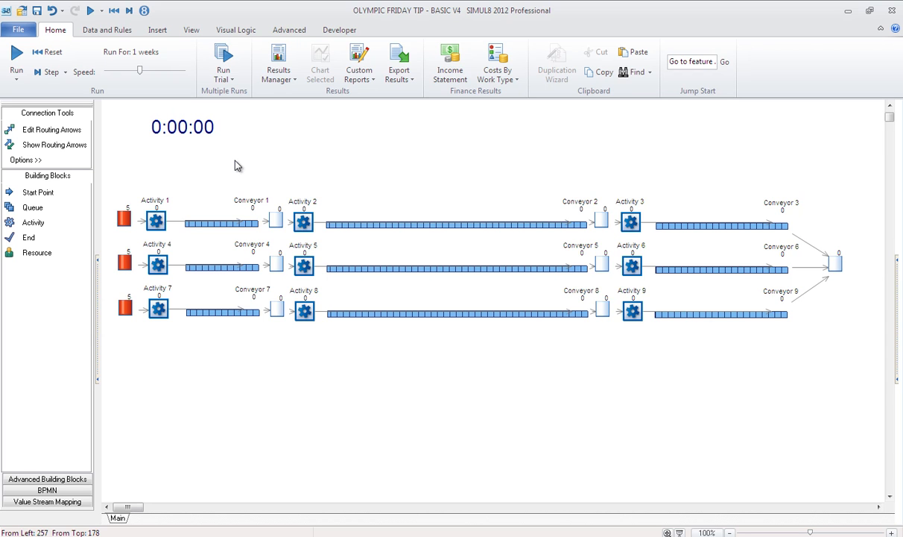
pyautogui.click(158, 219)
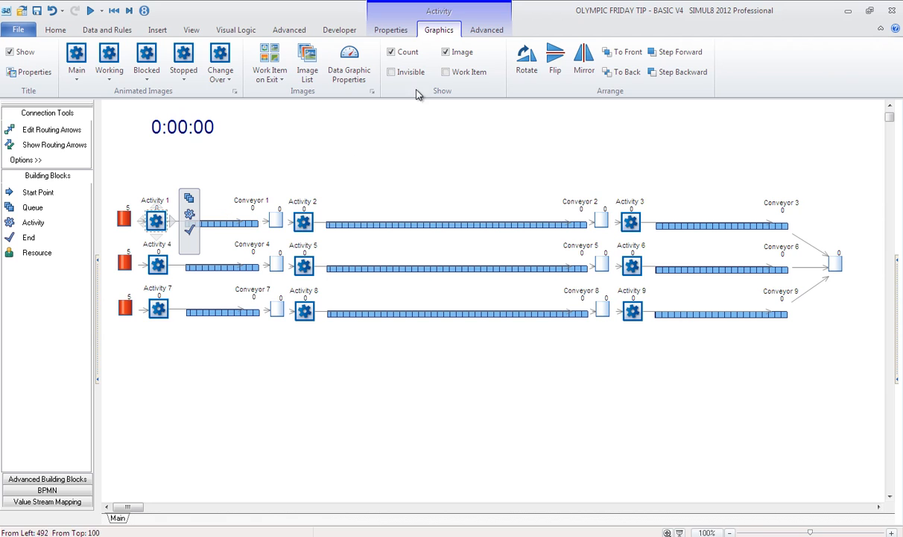
pyautogui.click(283, 79)
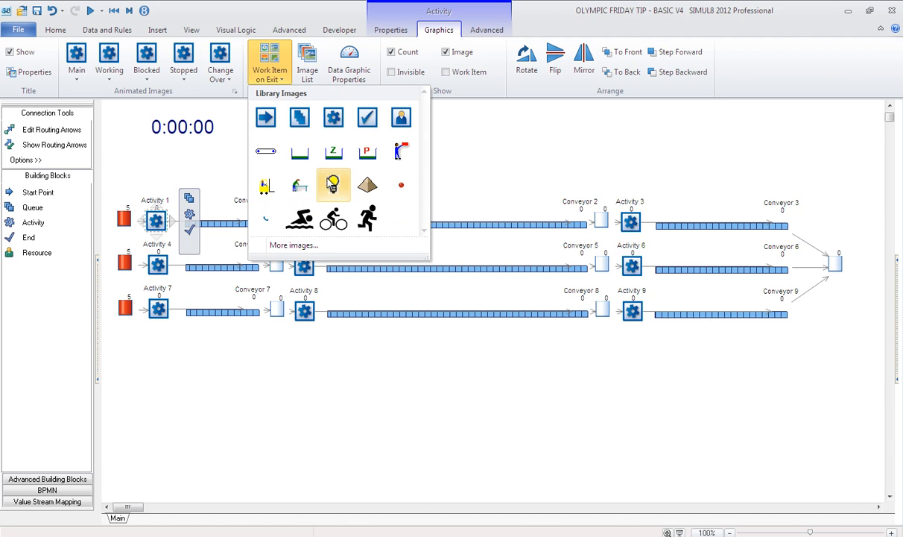
pyautogui.click(360, 246)
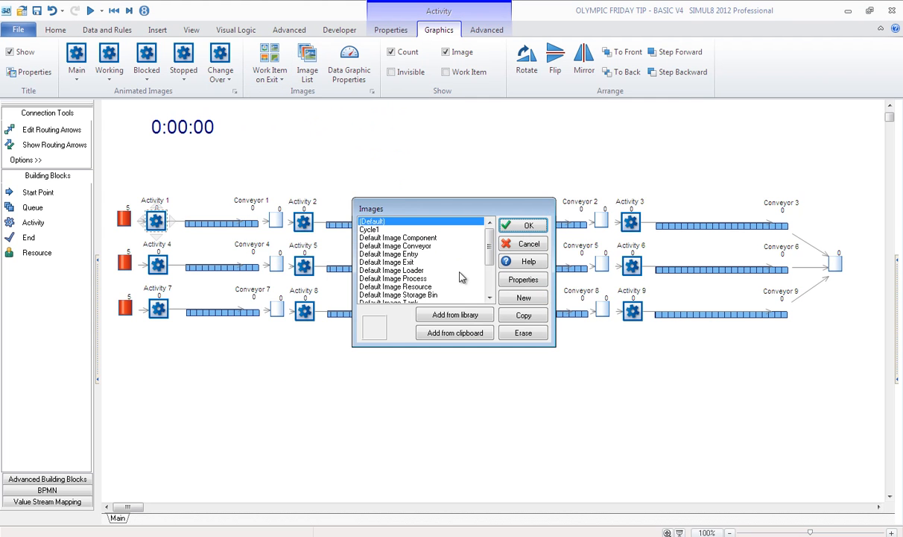
pyautogui.click(458, 315)
pyautogui.click(544, 328)
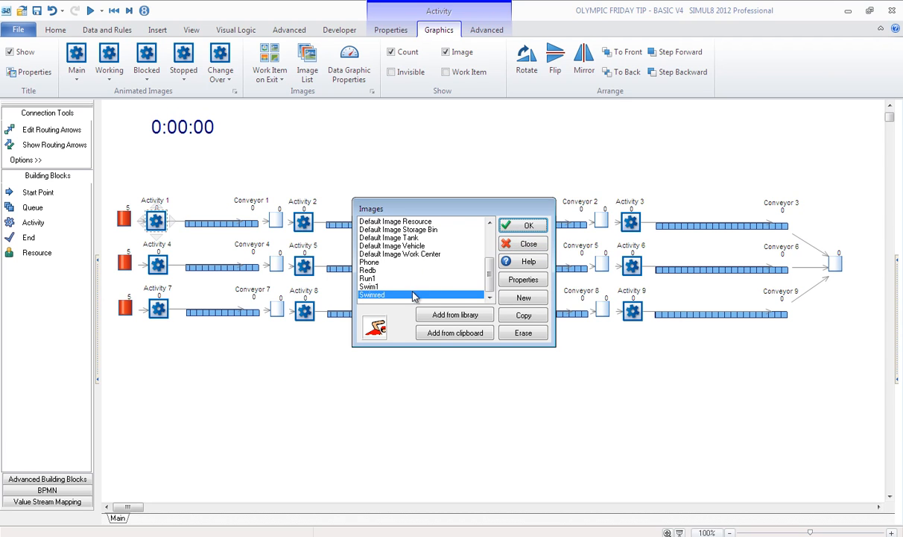
pyautogui.click(524, 225)
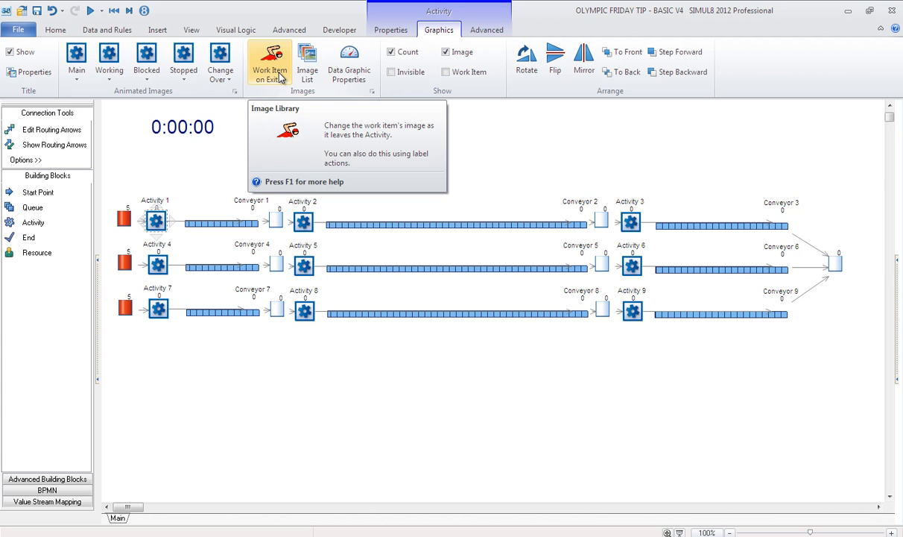
# - Run the simulation to check the red swimmer image on the first lane, and reset it to the start
pyautogui.click(89, 11)
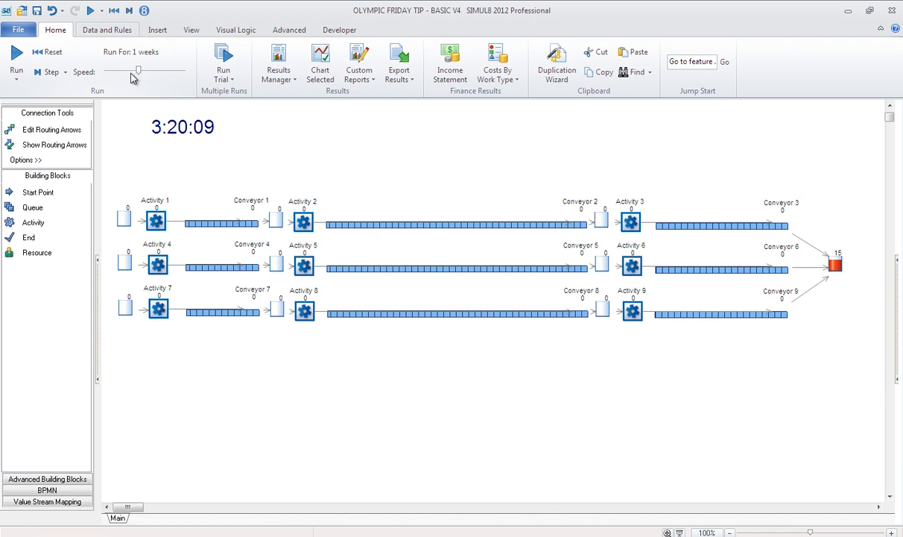
pyautogui.click(90, 11)
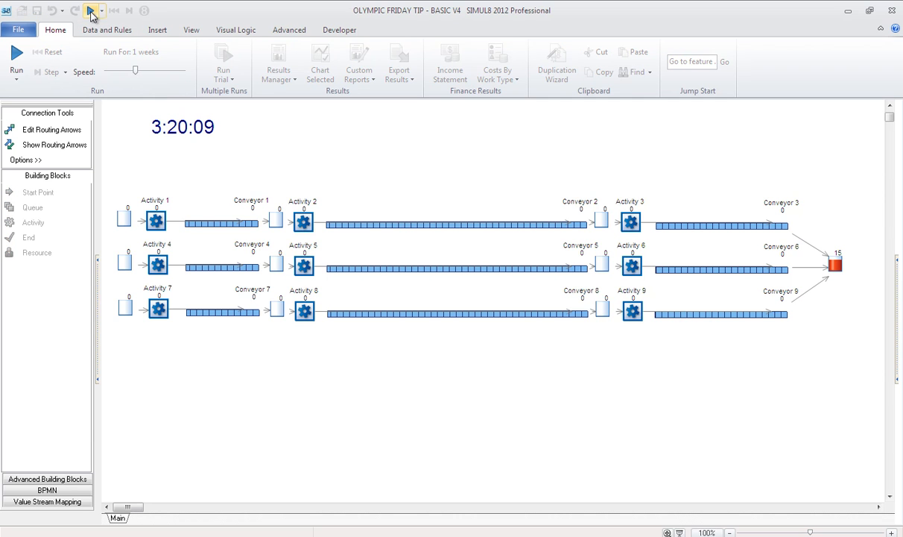
pyautogui.click(90, 12)
pyautogui.click(112, 11)
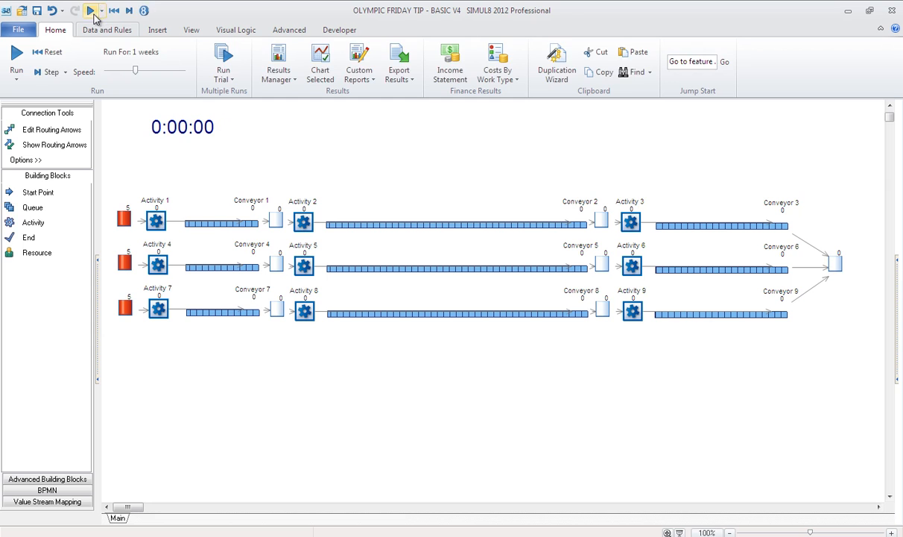
pyautogui.click(90, 11)
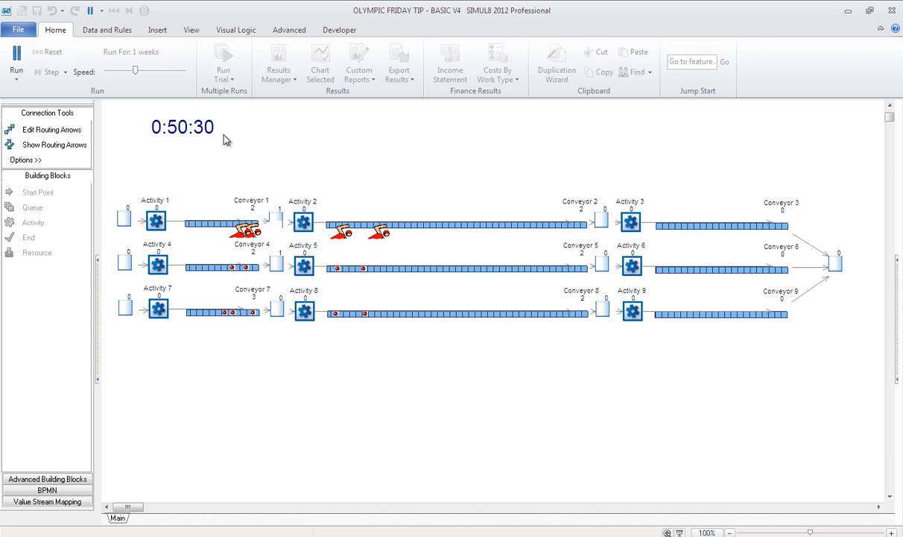
pyautogui.click(91, 11)
pyautogui.click(90, 11)
pyautogui.click(91, 11)
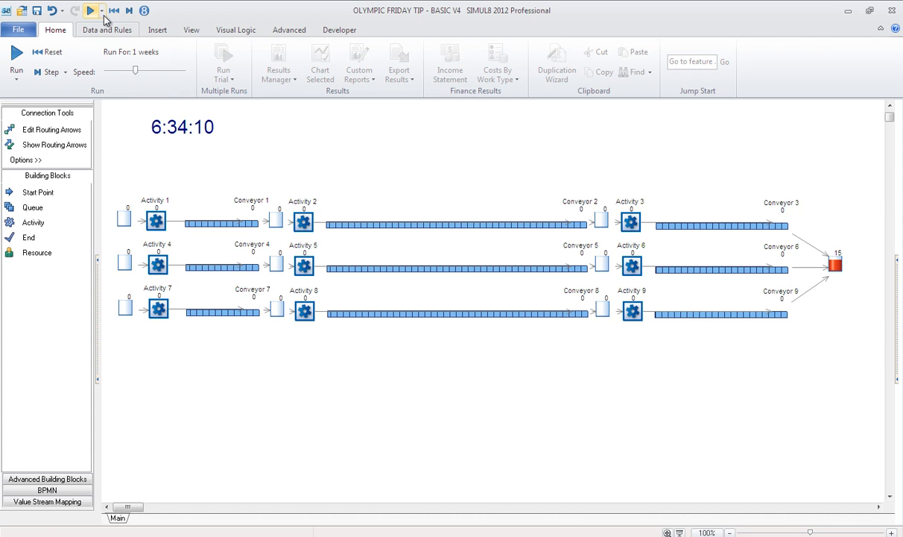
pyautogui.click(112, 12)
# - Set Activity 2's work item on exit image to CycleRed.bmp, added from the Graphics library folder
pyautogui.click(305, 220)
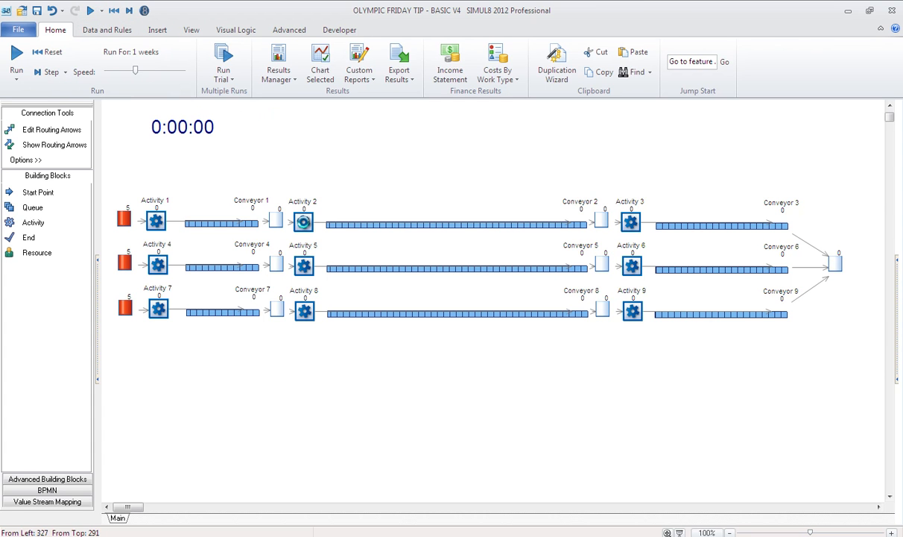
pyautogui.click(267, 71)
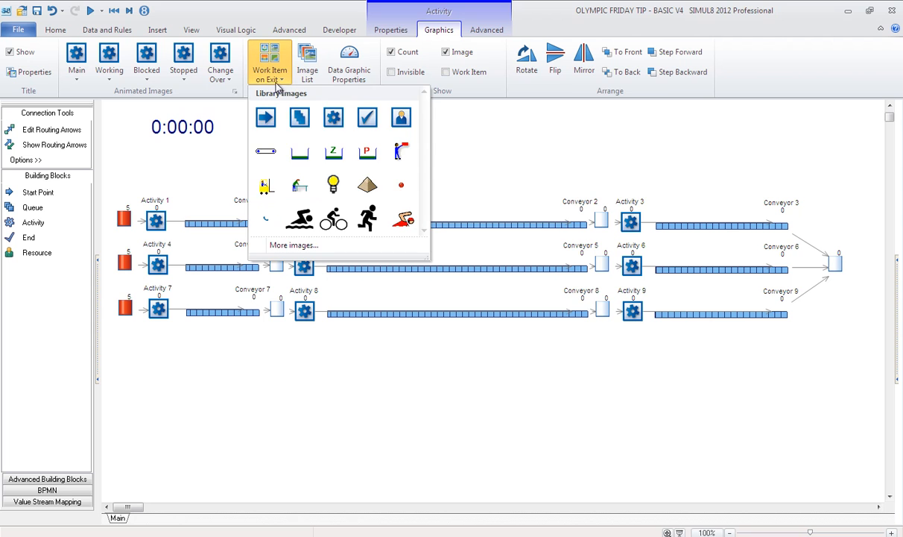
pyautogui.click(294, 246)
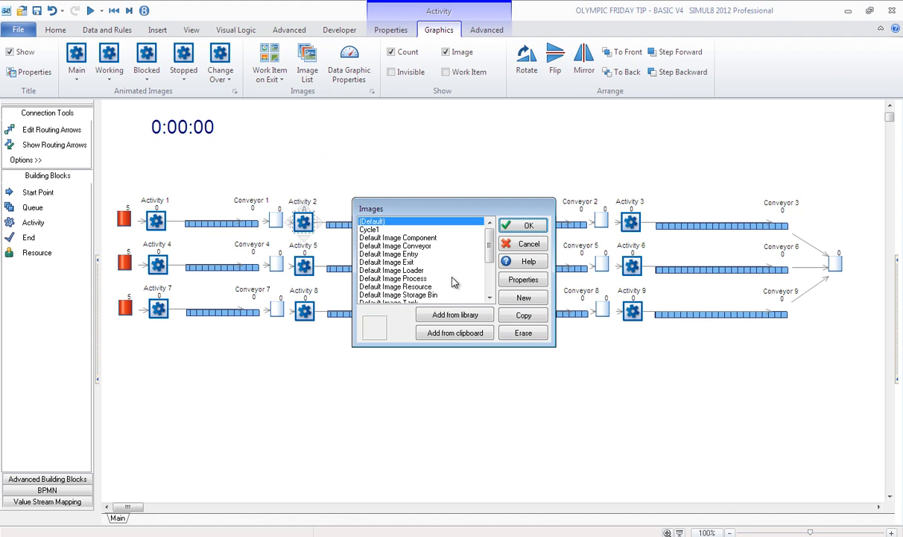
pyautogui.click(455, 316)
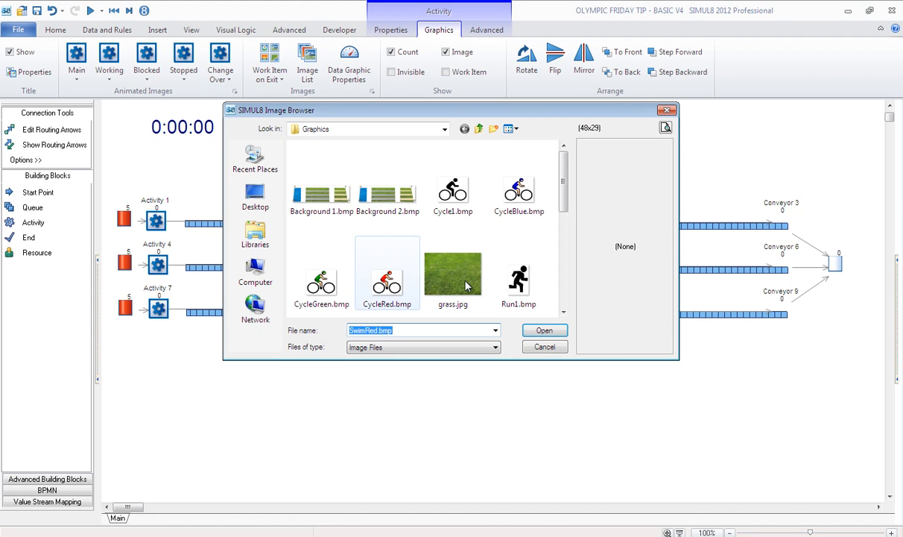
pyautogui.click(387, 282)
pyautogui.click(544, 329)
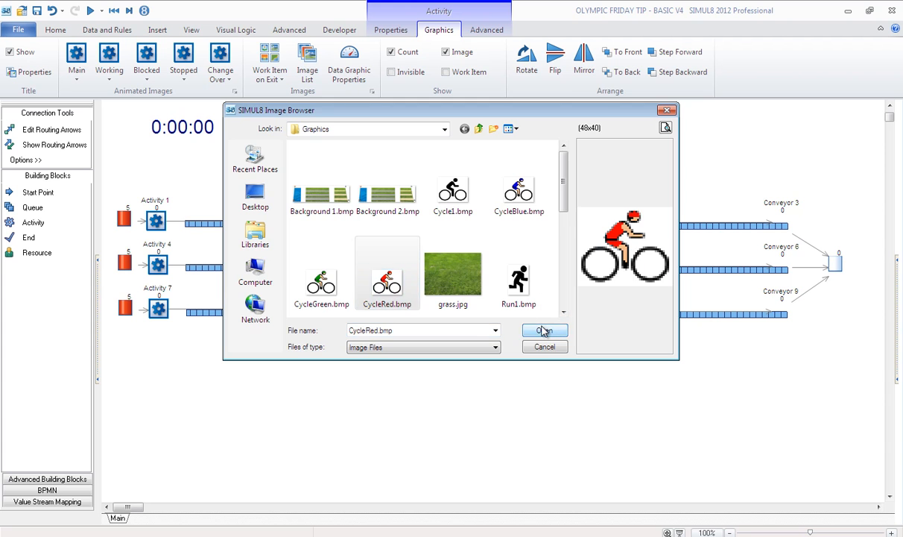
pyautogui.click(529, 225)
# - Set Activity 3's work item on exit image to RunRed.bmp, added from the Graphics library folder
pyautogui.click(582, 176)
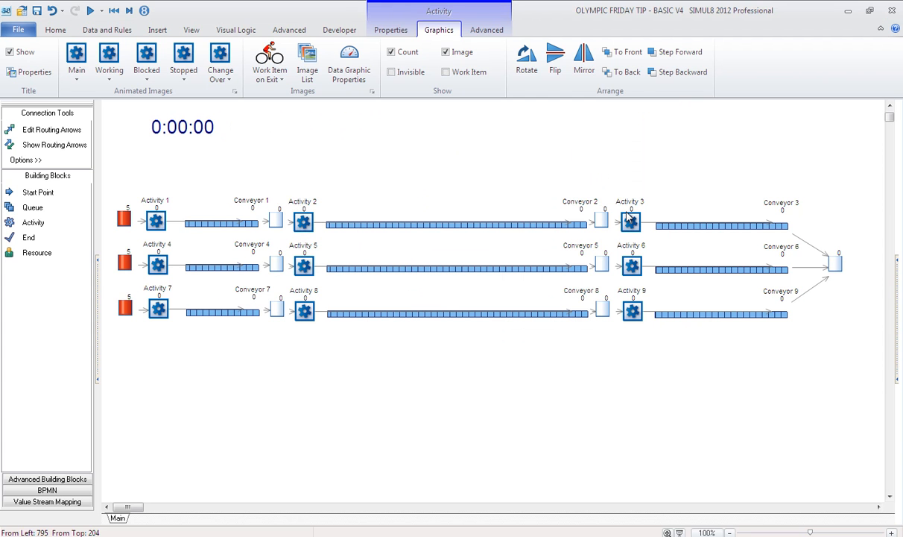
pyautogui.click(270, 73)
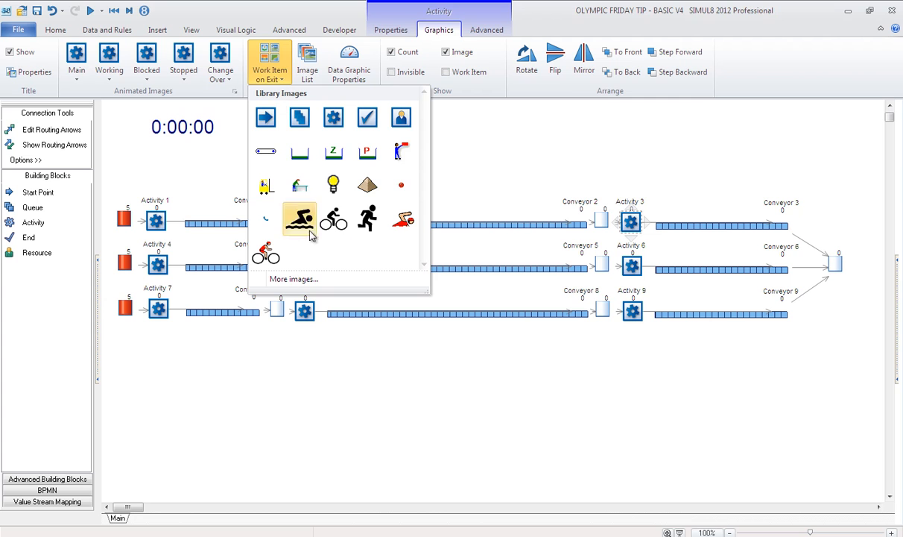
pyautogui.click(307, 279)
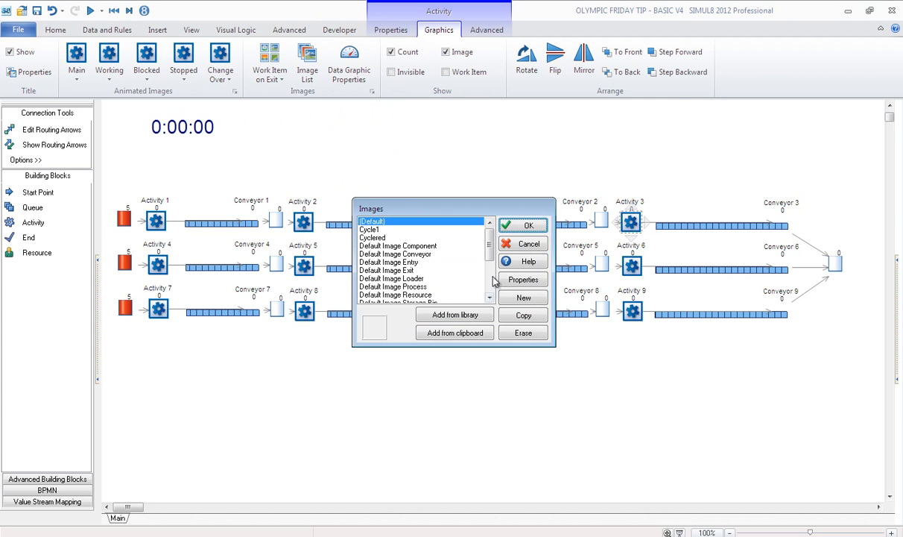
pyautogui.click(462, 314)
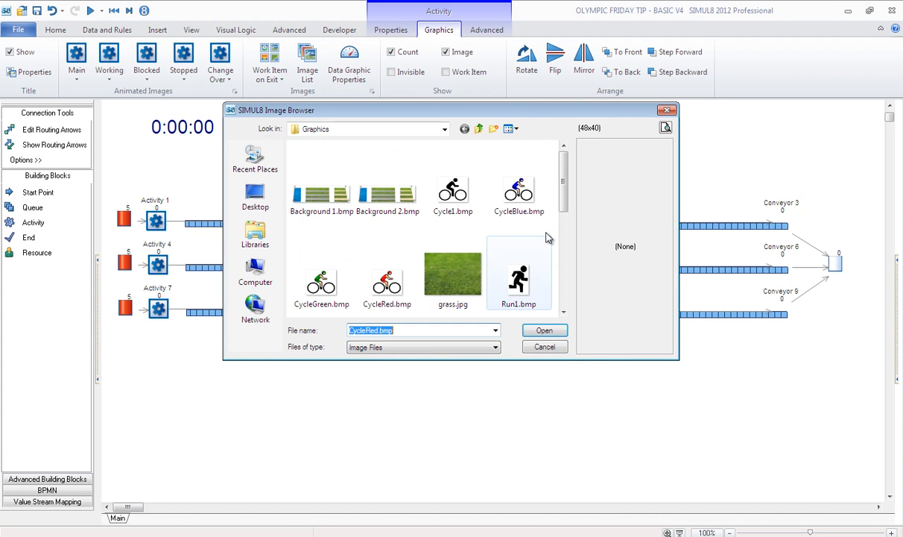
pyautogui.moveTo(563, 213); pyautogui.dragTo(563, 275)
pyautogui.click(452, 166)
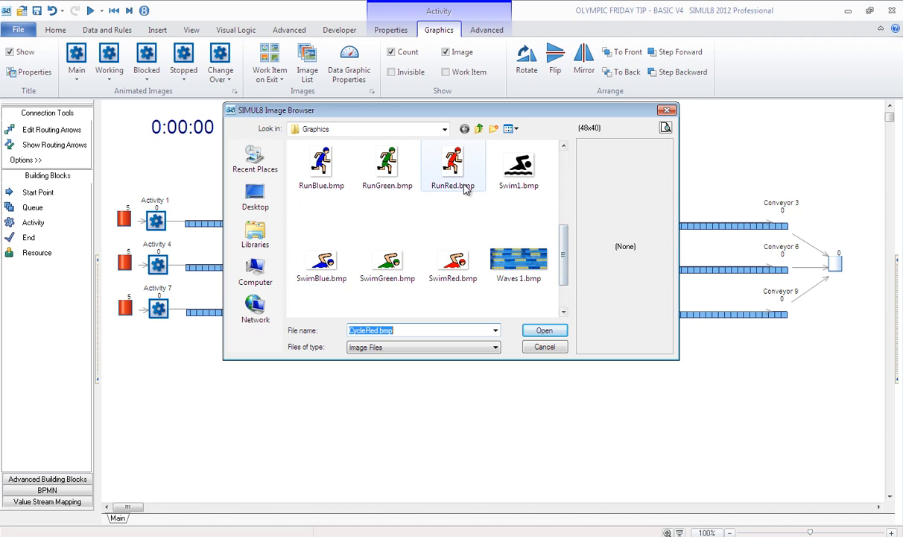
pyautogui.click(543, 331)
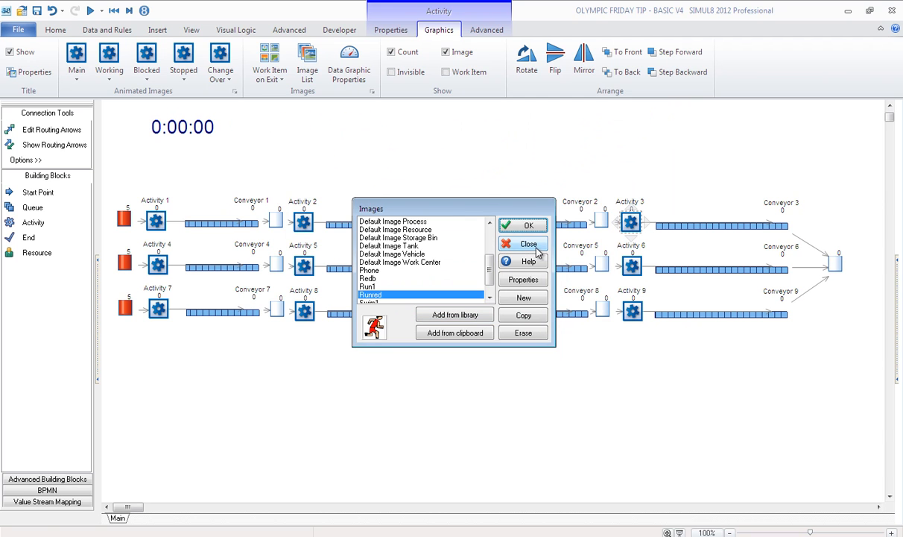
pyautogui.press('Return')
# - Run the simulation to check the work item images on the conveyors, and reset it
pyautogui.click(444, 141)
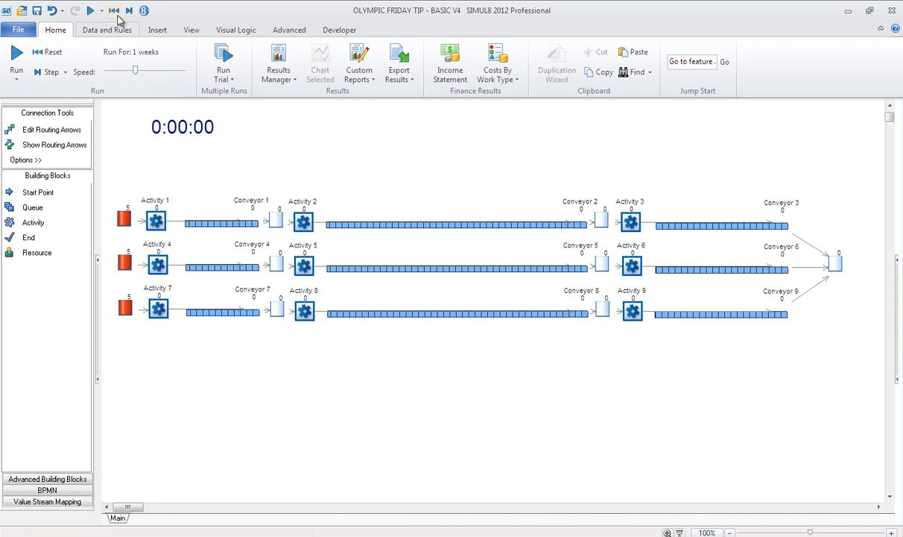
pyautogui.click(92, 12)
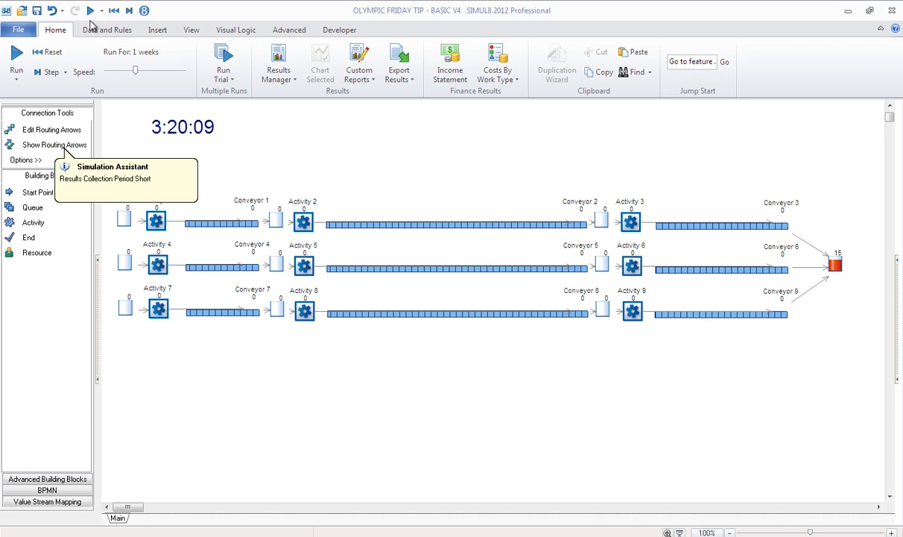
pyautogui.click(115, 11)
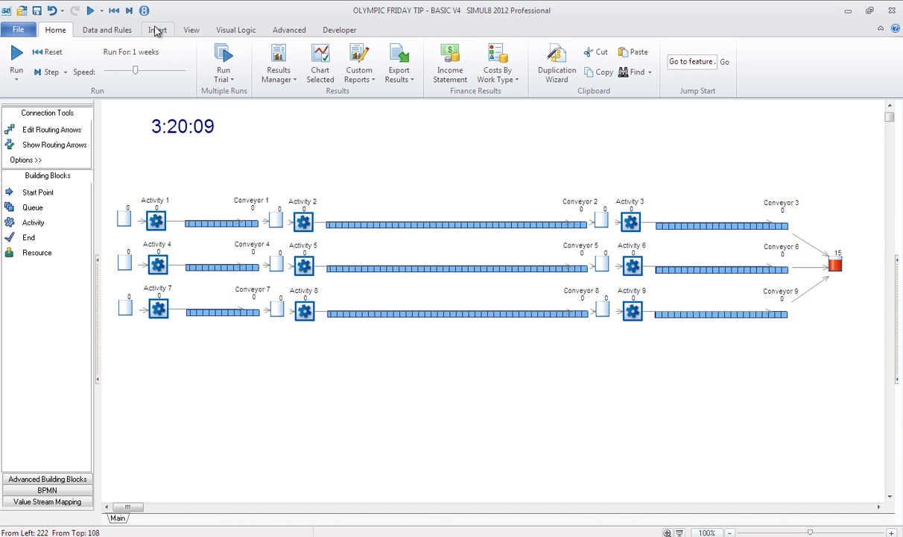
# - Insert Background 2.bmp as a background image behind the three lanes, with its corner just above Activity 1
pyautogui.click(156, 30)
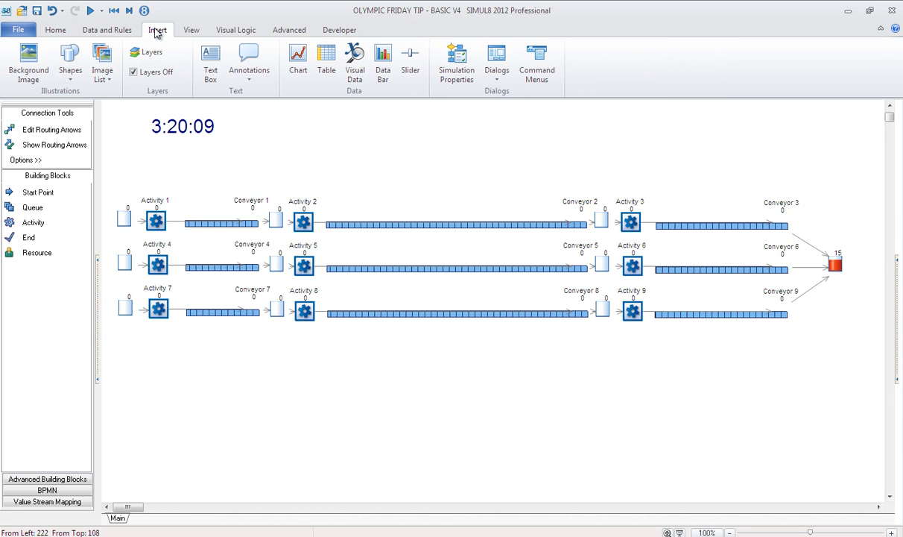
pyautogui.click(34, 60)
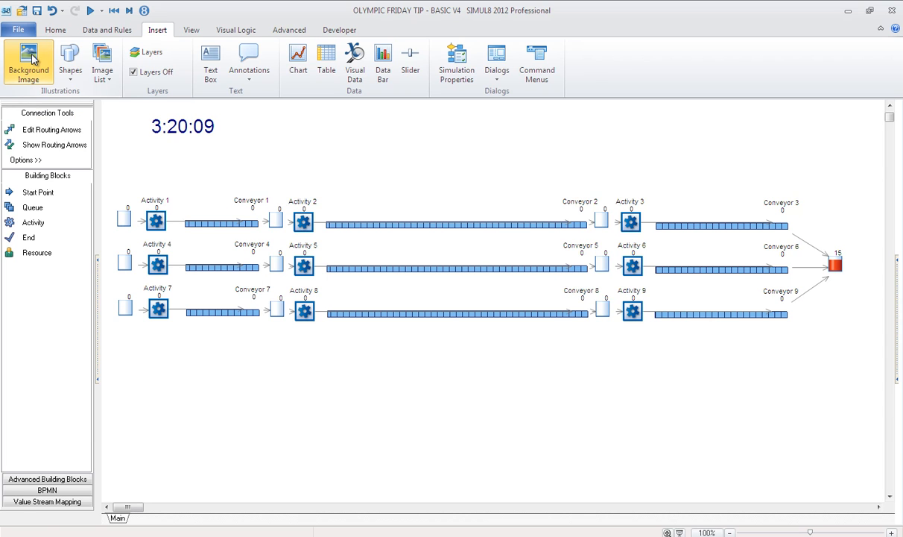
pyautogui.click(33, 60)
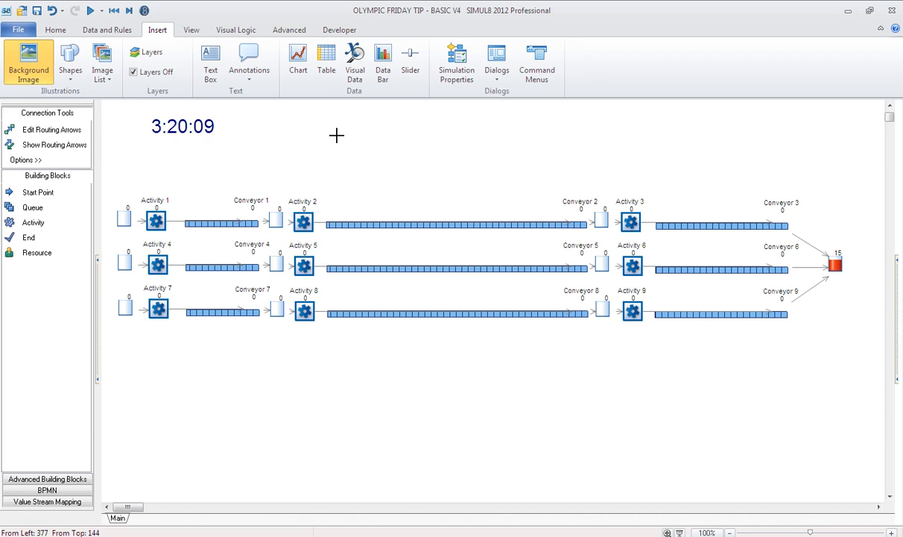
pyautogui.click(164, 182)
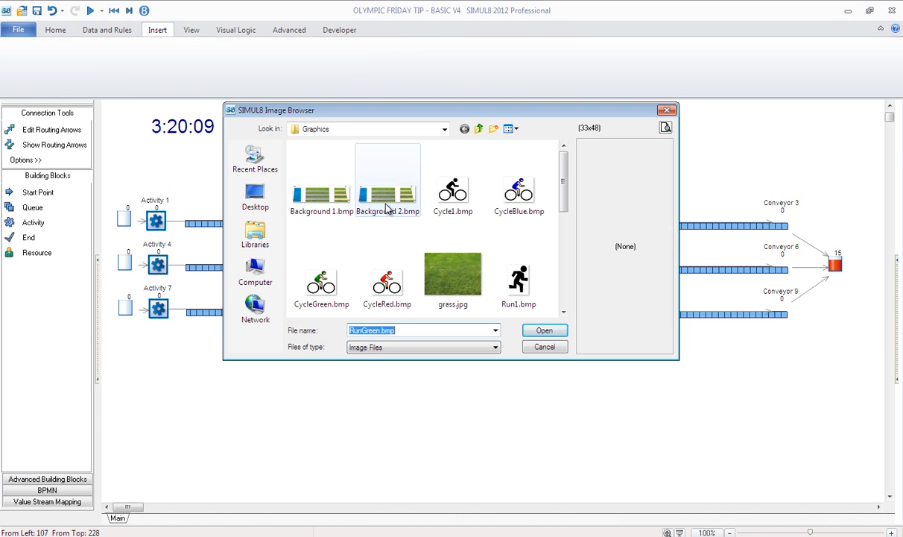
pyautogui.click(387, 195)
pyautogui.click(537, 330)
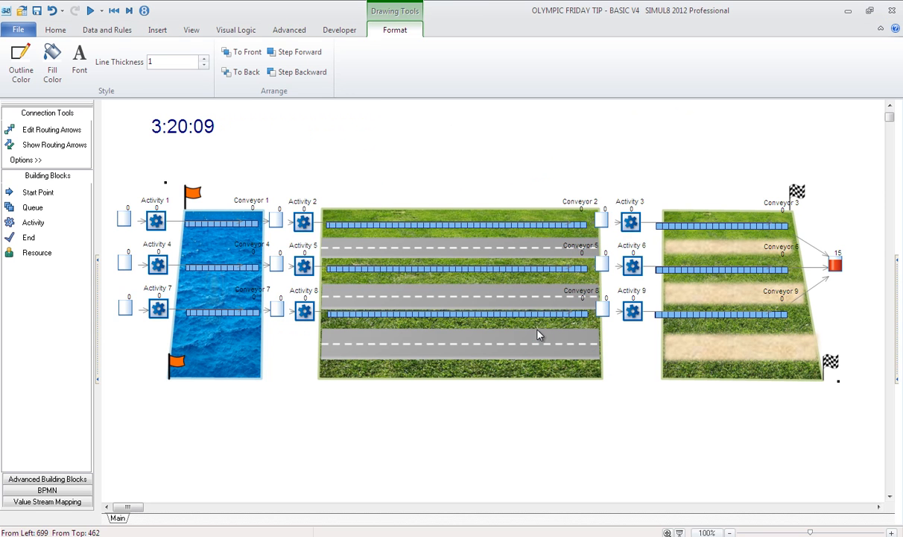
# - Align the background image so its water, road and running sections sit behind the conveyors, and move the clock to the centre above it
pyautogui.moveTo(176, 191); pyautogui.dragTo(158, 184)
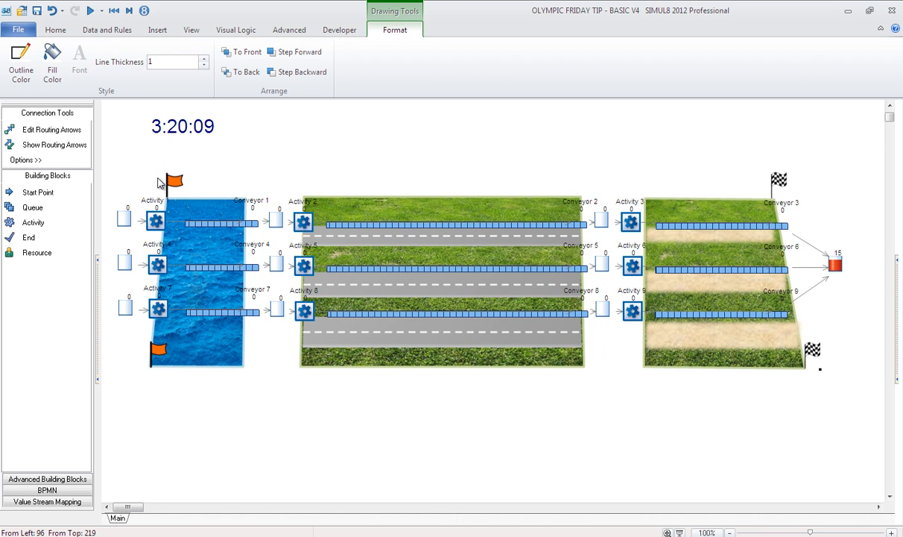
pyautogui.click(151, 181)
pyautogui.moveTo(173, 148)
pyautogui.mouseDown()
pyautogui.moveTo(477, 141)
pyautogui.moveTo(464, 146)
pyautogui.mouseUp()
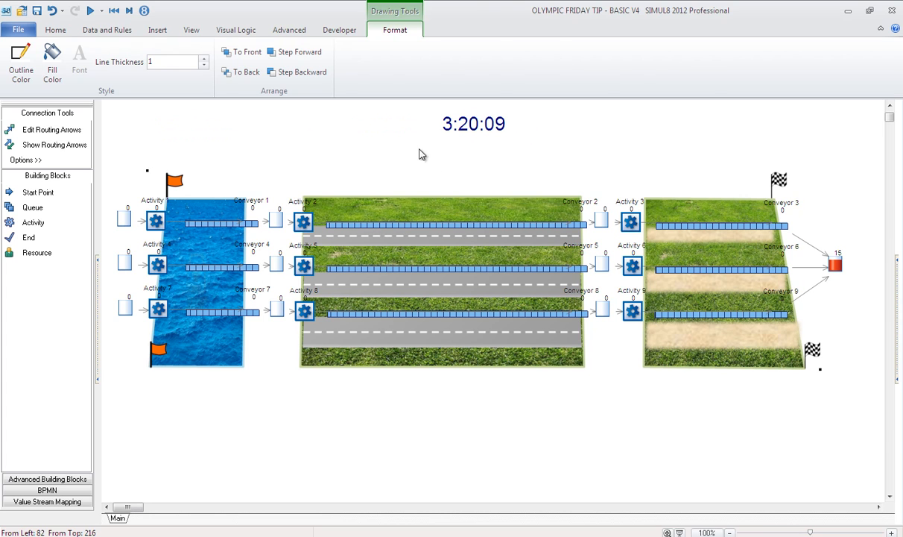
pyautogui.click(207, 173)
pyautogui.click(167, 181)
pyautogui.moveTo(153, 171); pyautogui.dragTo(167, 175)
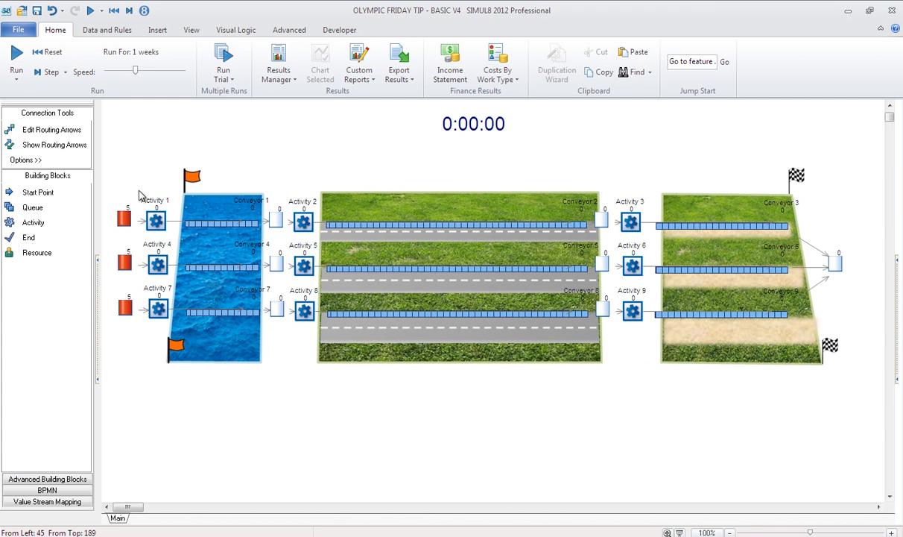
# - Make Activity 1 in the first lane invisible
pyautogui.moveTo(126, 156); pyautogui.dragTo(176, 333)
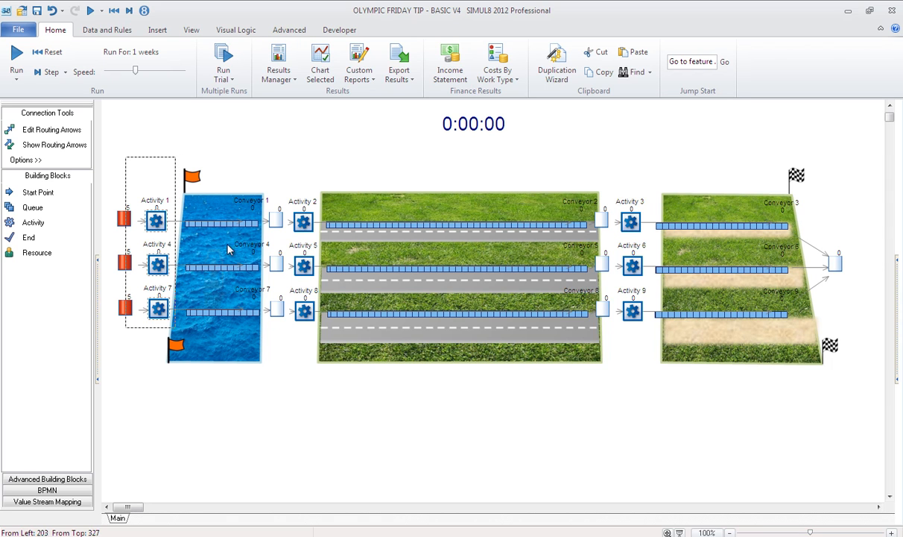
pyautogui.click(156, 219)
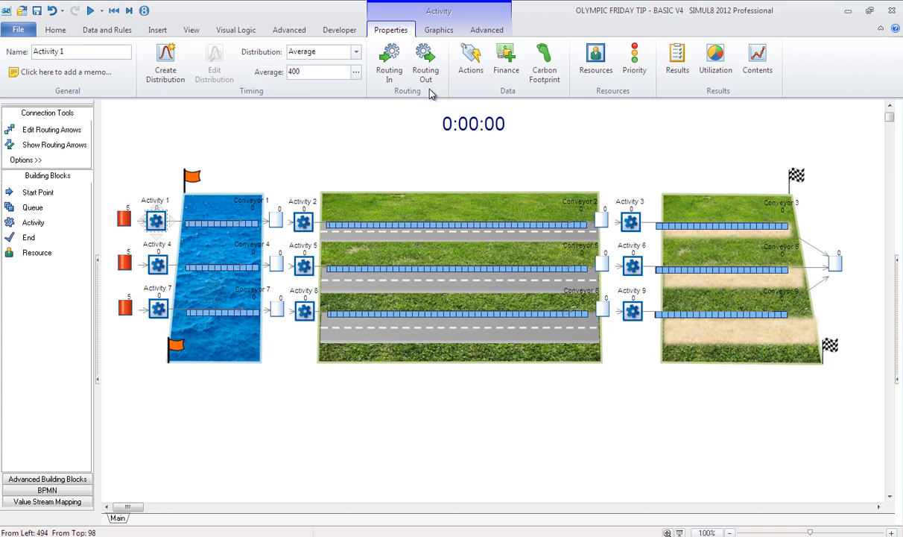
pyautogui.click(438, 31)
pyautogui.click(394, 74)
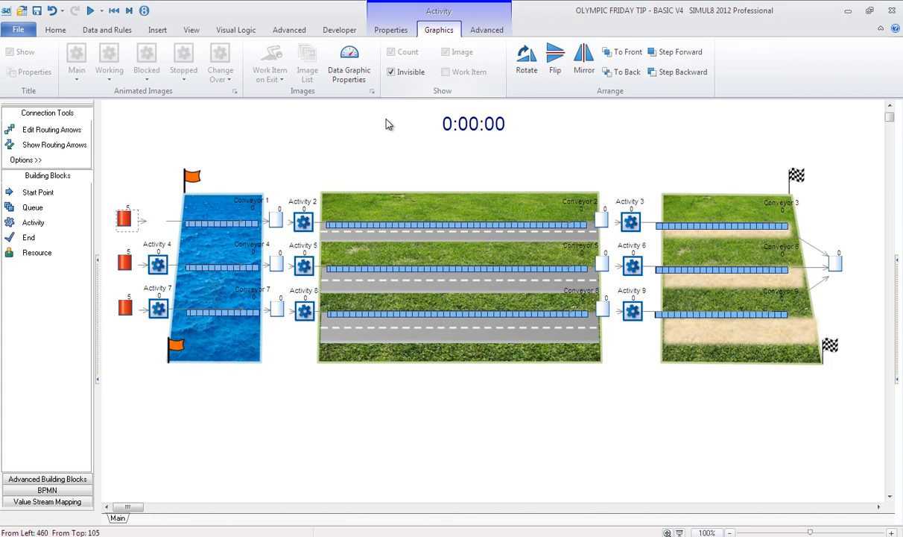
# - Make Activities 2, 4, 5, 7 and 8 and all conveyors of the swimming and cycling sections invisible
pyautogui.click(350, 149)
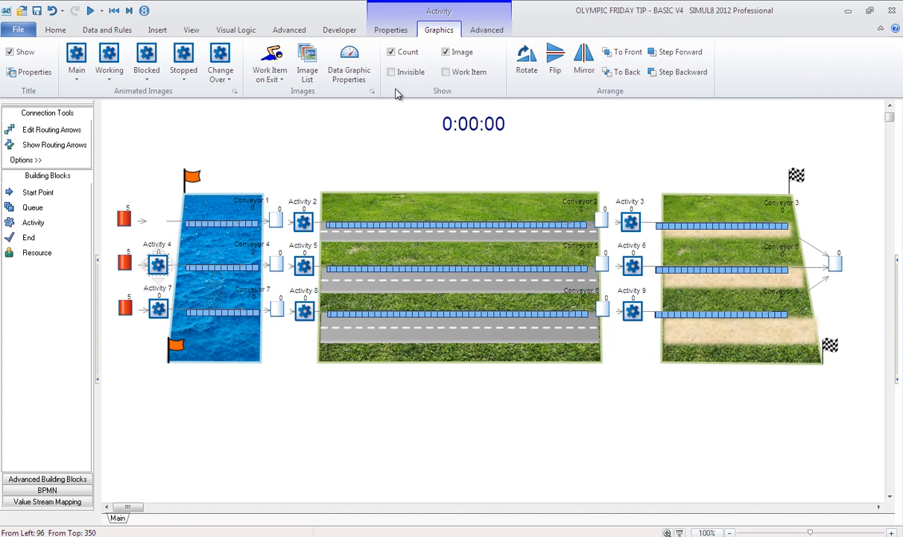
pyautogui.click(362, 72)
pyautogui.click(364, 75)
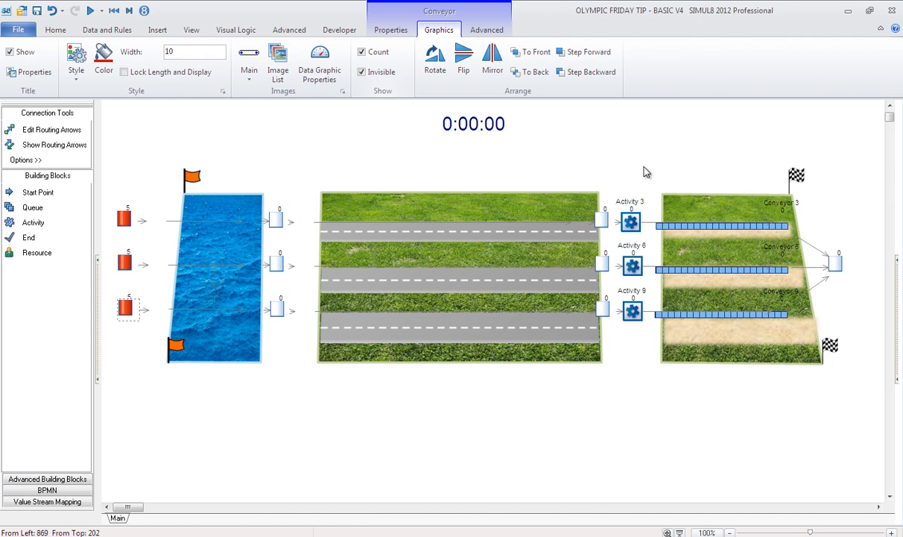
# - Make Activities 3 and 6 before the running section invisible
pyautogui.click(645, 172)
pyautogui.click(632, 222)
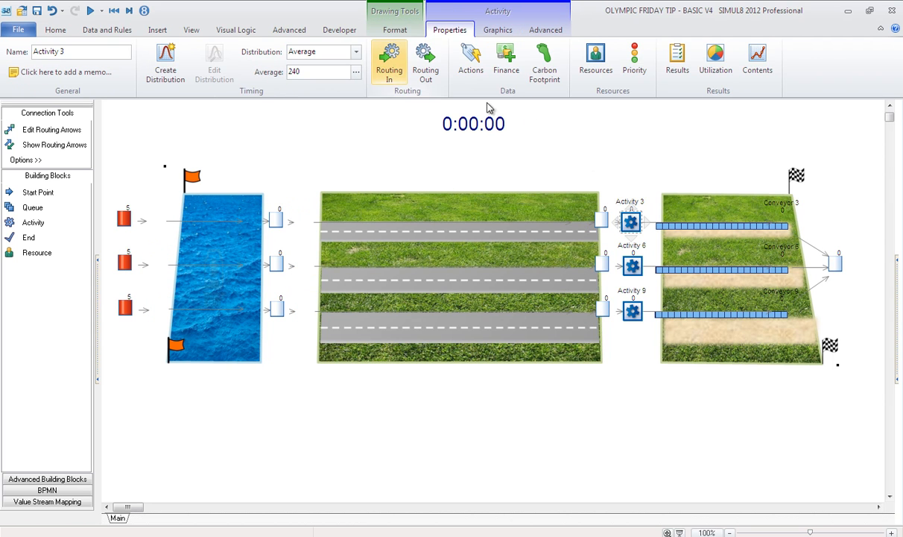
pyautogui.click(586, 147)
pyautogui.click(631, 221)
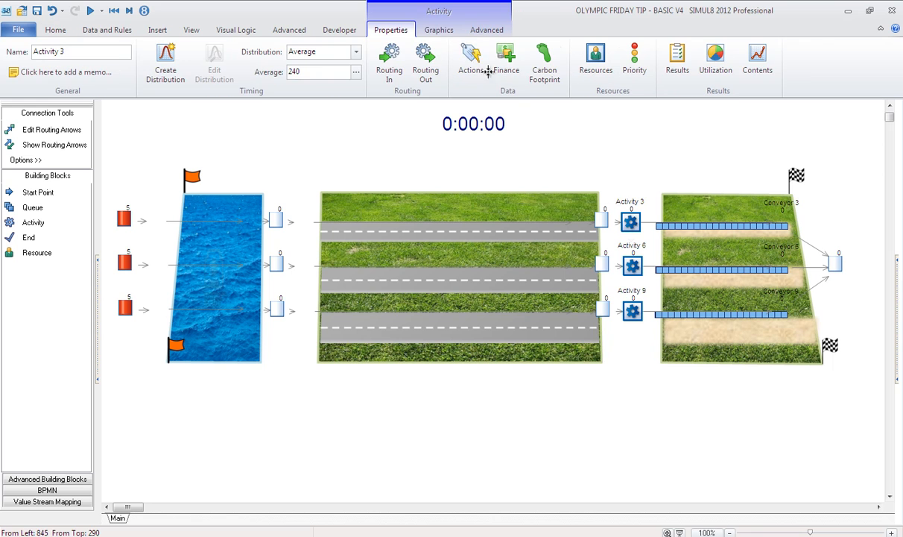
pyautogui.click(438, 30)
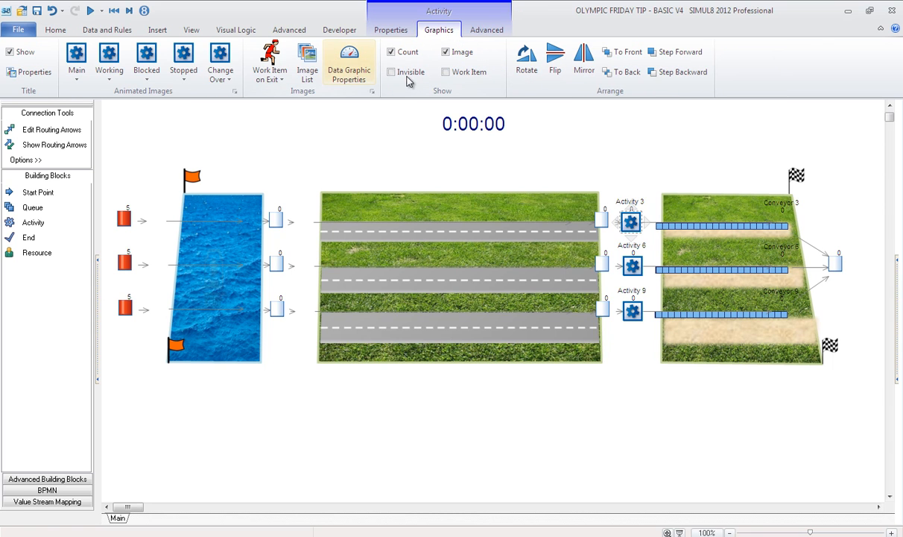
pyautogui.click(392, 72)
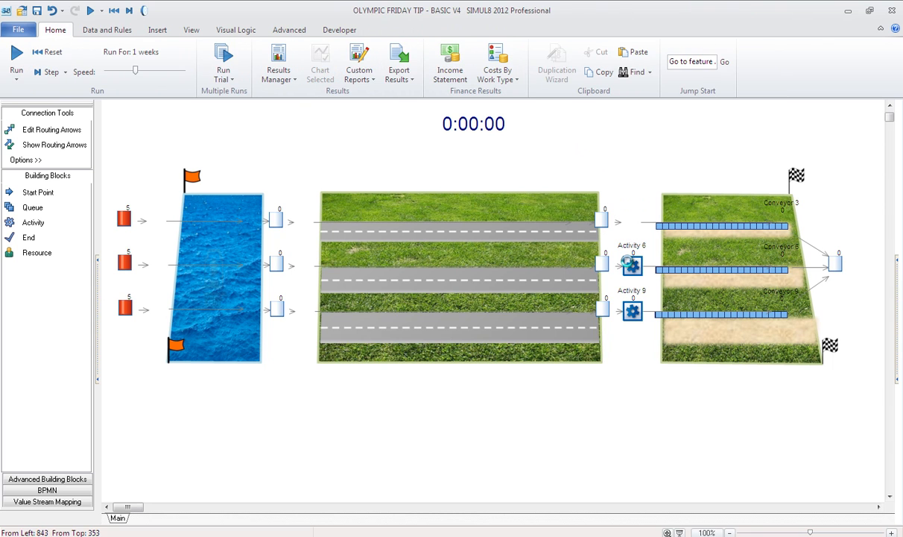
pyautogui.click(392, 73)
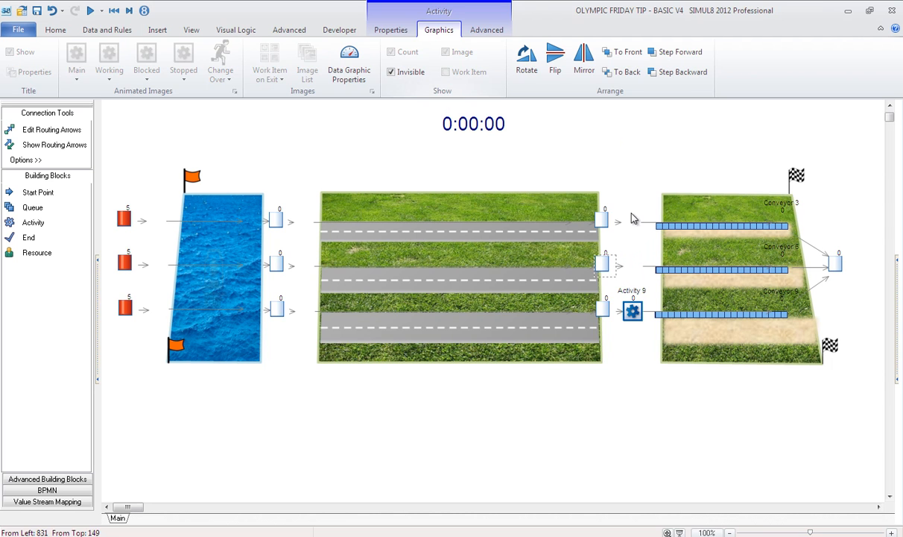
# - Make Activity 9 and Conveyors 3, 6 and 9 of the running section invisible
pyautogui.click(631, 213)
pyautogui.click(633, 311)
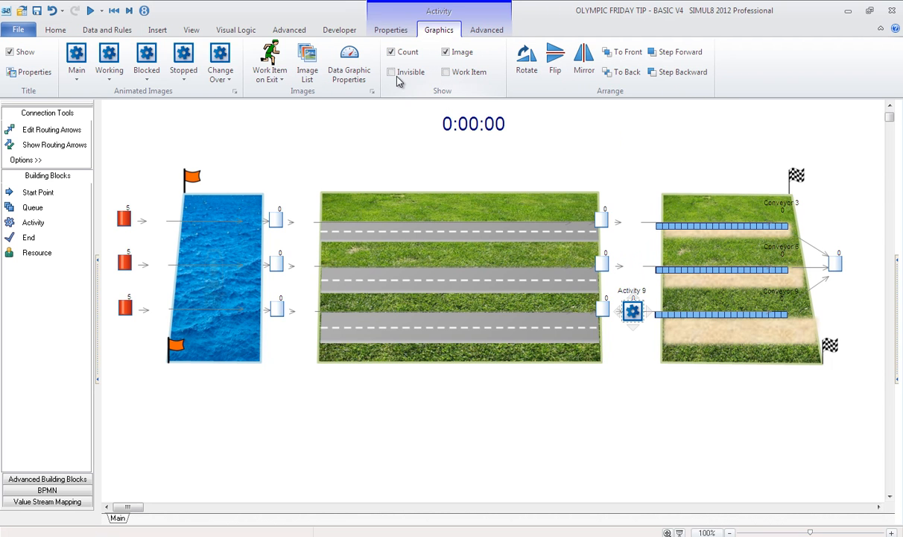
pyautogui.click(392, 73)
pyautogui.click(558, 134)
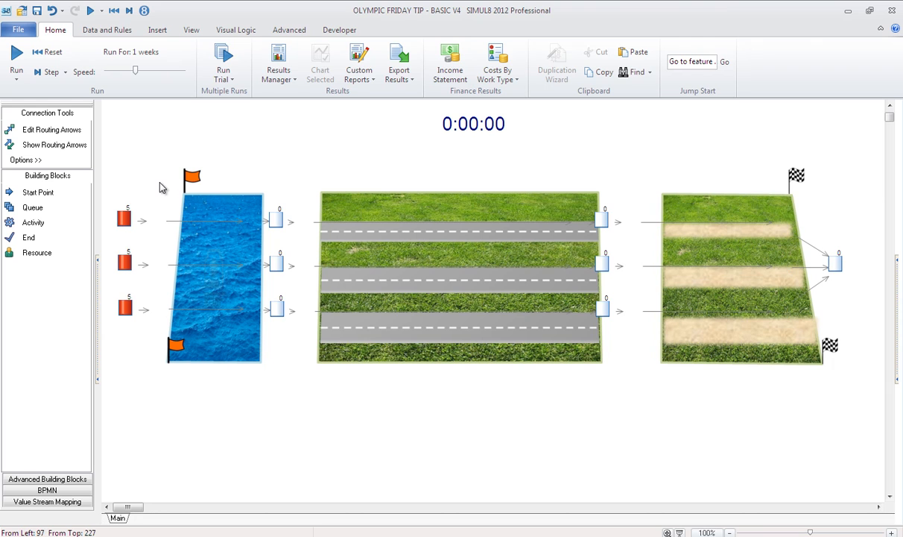
# - Shift the background image slightly left and up so the water section clears the queues beside it
pyautogui.click(164, 170)
pyautogui.moveTo(166, 170)
pyautogui.mouseDown()
pyautogui.moveTo(163, 178)
pyautogui.moveTo(156, 171)
pyautogui.mouseUp()
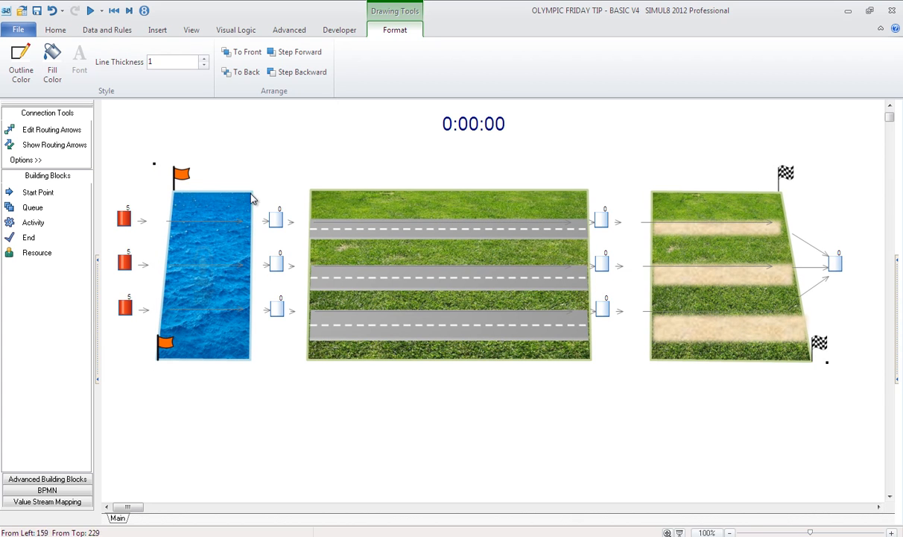
pyautogui.click(292, 186)
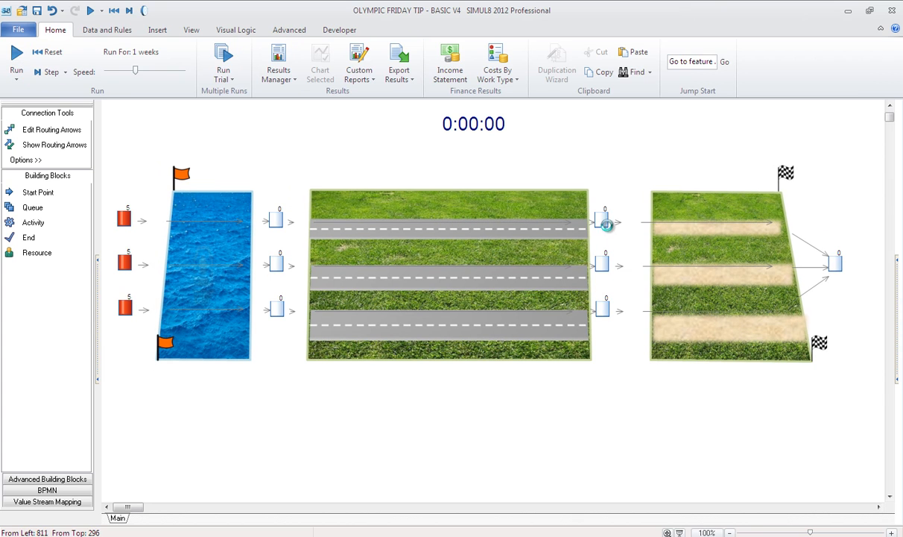
# - Move the queues for Activities 3, 6 and 9 slightly right into the gap between the road and running sections
pyautogui.click(602, 220)
pyautogui.moveTo(606, 232); pyautogui.dragTo(617, 233)
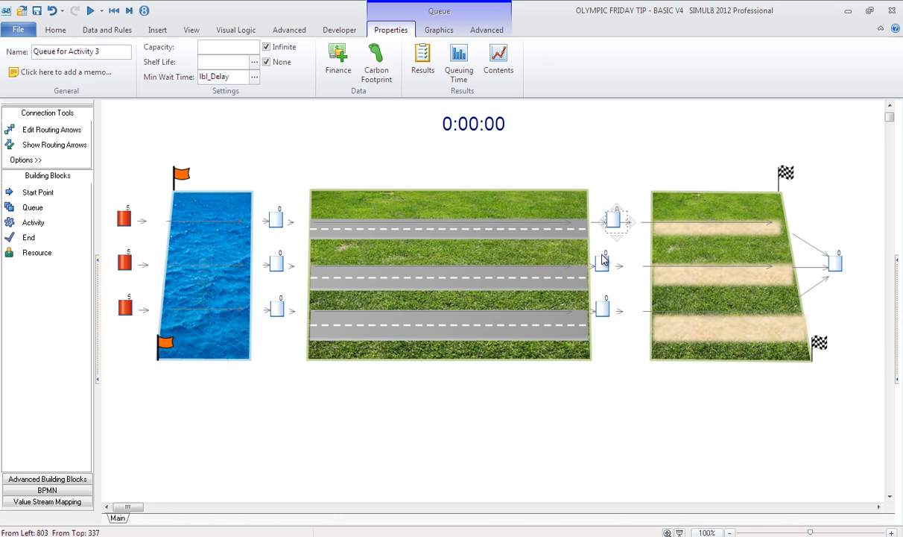
pyautogui.click(602, 263)
pyautogui.press('Right')
pyautogui.press('Right')
pyautogui.press('Right')
pyautogui.press('Right')
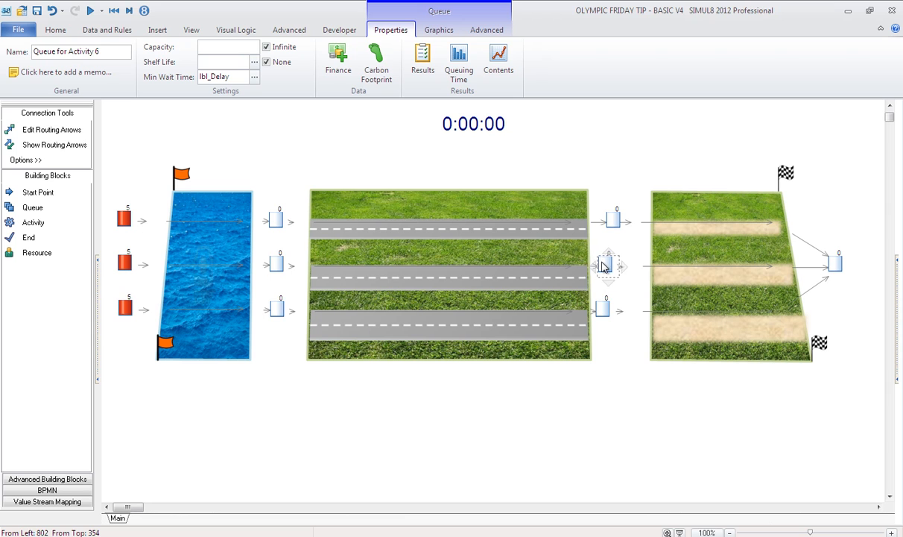
pyautogui.click(604, 311)
pyautogui.press('Right')
pyautogui.press('Right')
pyautogui.press('Right')
pyautogui.press('Right')
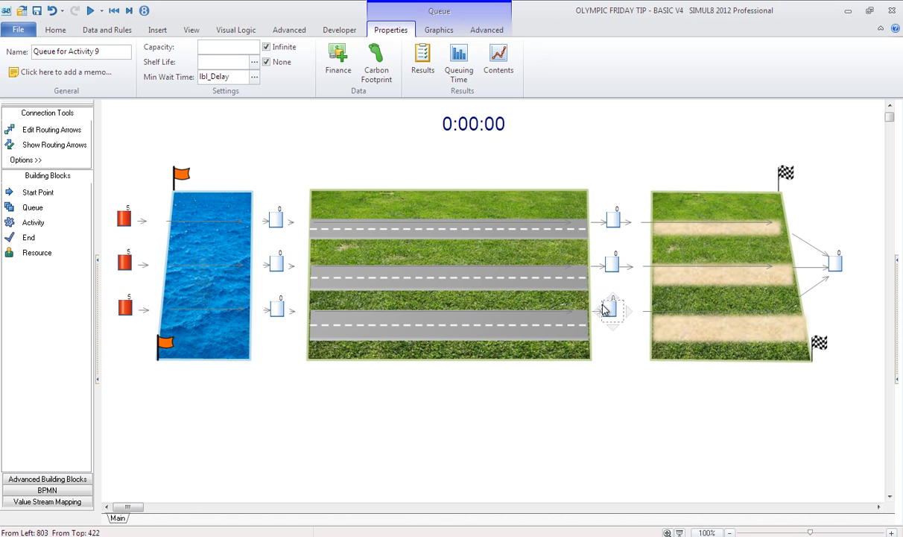
# - Turn off the option that keeps route arrows always displayed
pyautogui.click(49, 159)
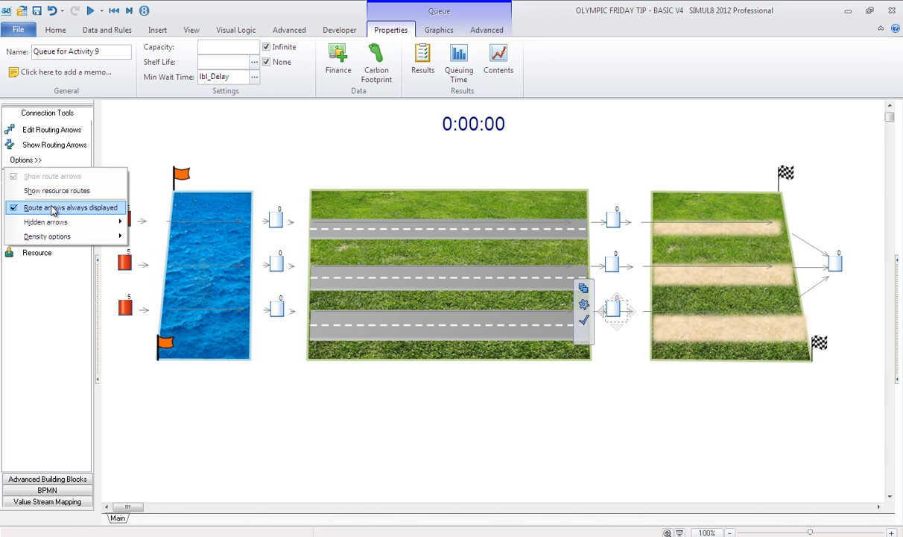
pyautogui.click(51, 208)
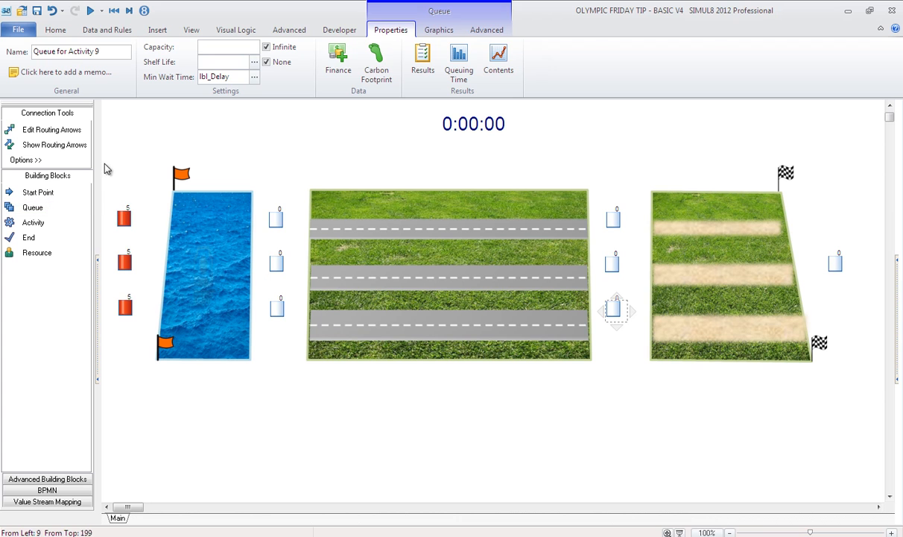
pyautogui.click(136, 153)
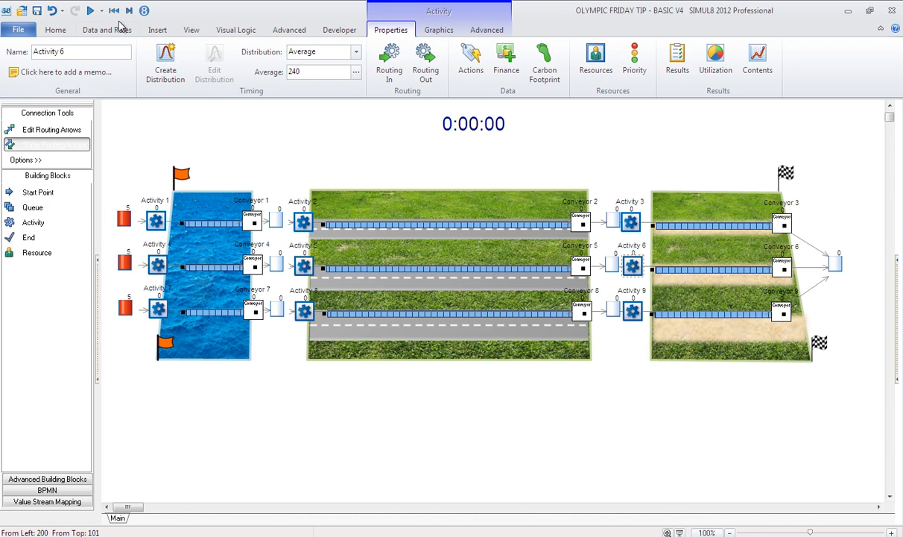
# - Run the simulation to check the race animation, reset it, and run it again
pyautogui.click(90, 10)
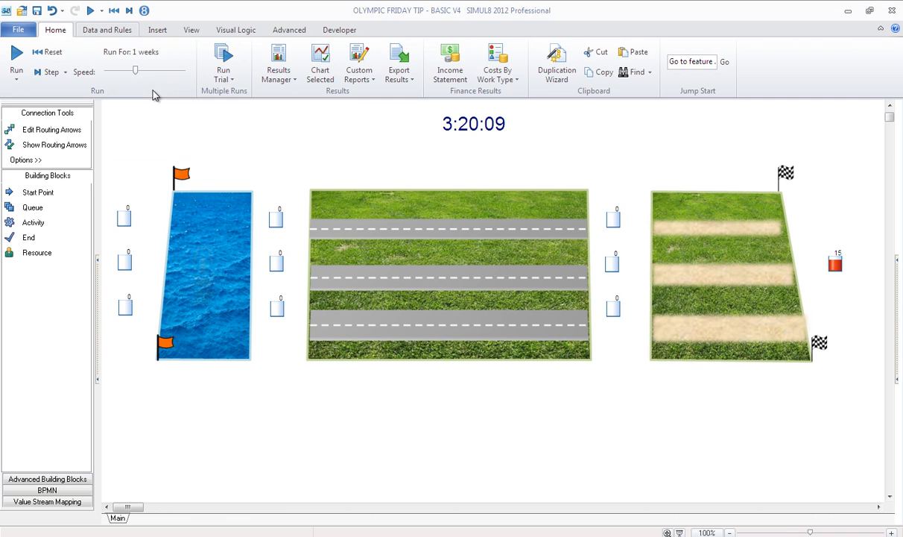
pyautogui.click(113, 10)
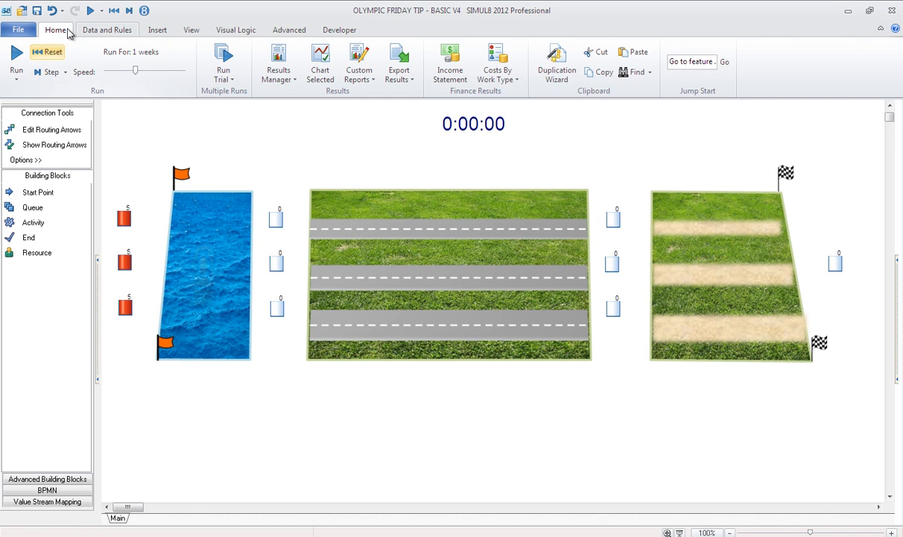
pyautogui.click(90, 12)
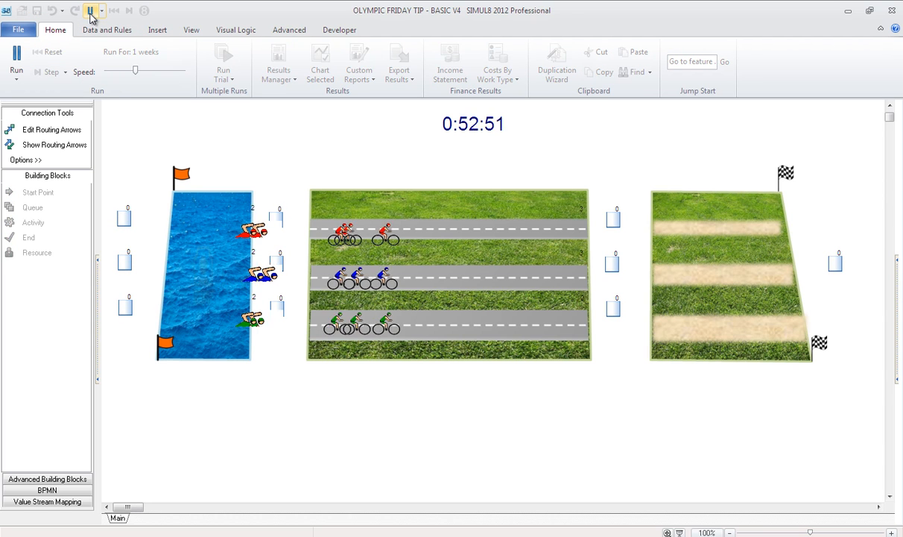